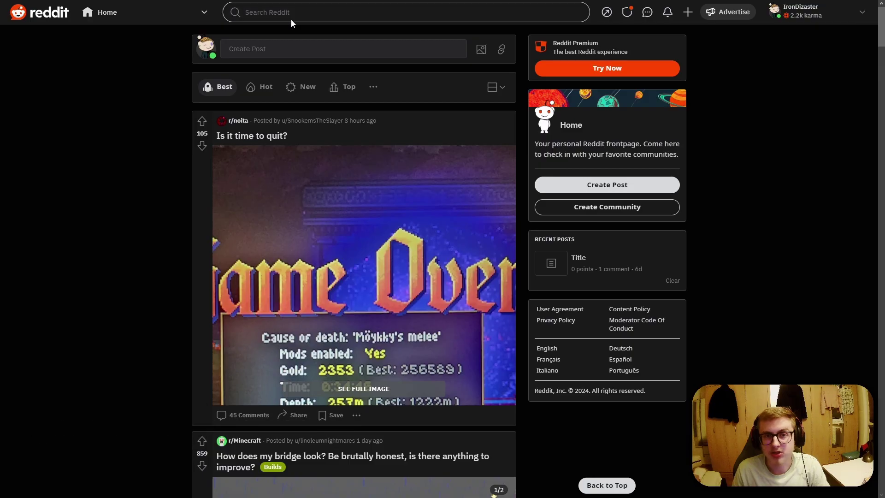
Step: Search Reddit for r/idlegamemaker, open the community page and begin a new post there
{"action": "left_click", "coordinate": [286, 12]}
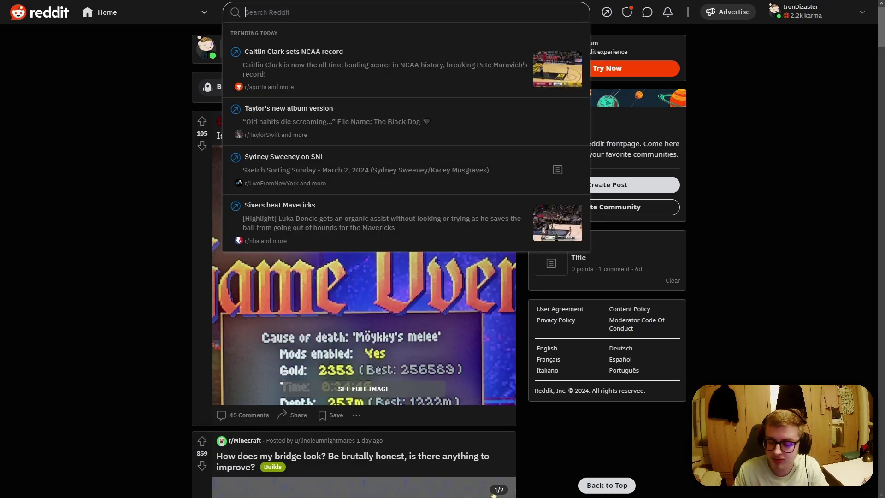
{"action": "type", "text": "r/idlegamemaker"}
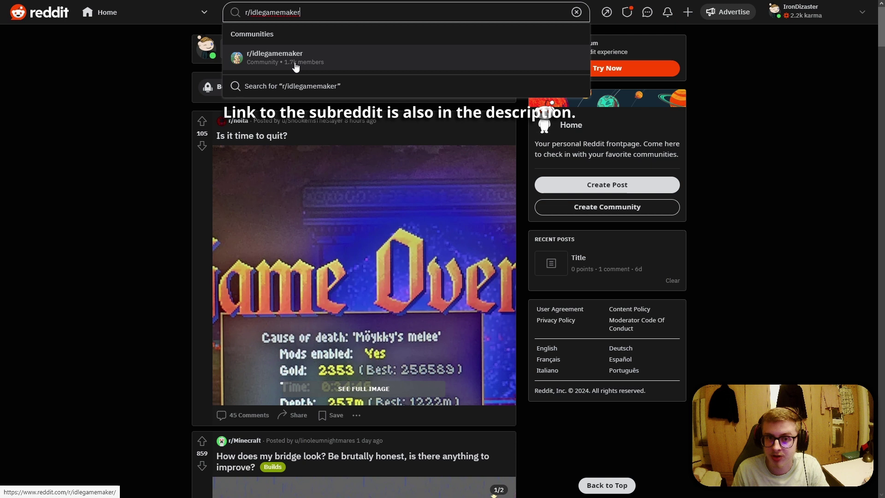
{"action": "left_click", "coordinate": [312, 59]}
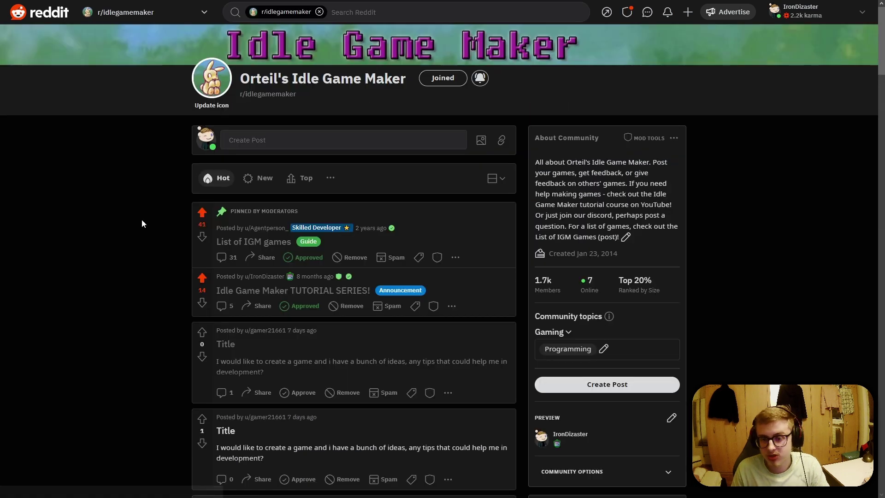
{"action": "scroll", "coordinate": [142, 219], "scroll_direction": "down", "scroll_amount": 2}
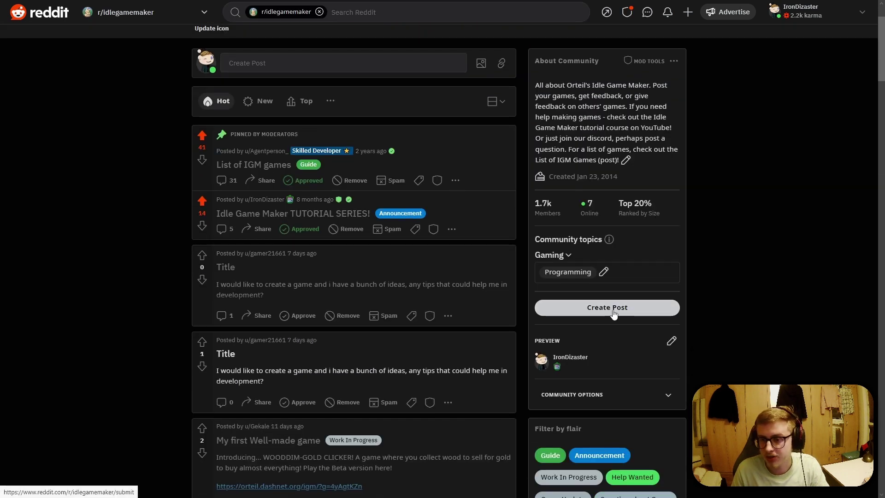
{"action": "left_click", "coordinate": [607, 308]}
{"action": "left_click", "coordinate": [249, 192]}
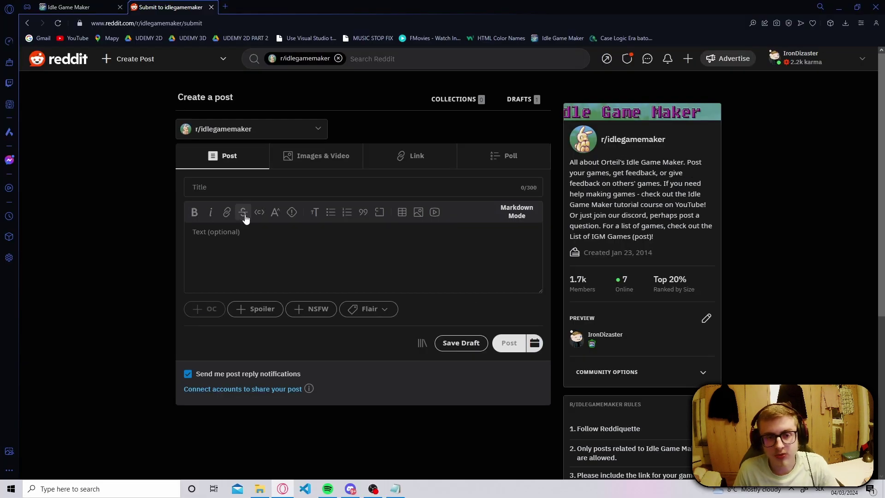
Step: Title the Reddit post 'Coin Mania Release!'
{"action": "left_click", "coordinate": [232, 140]}
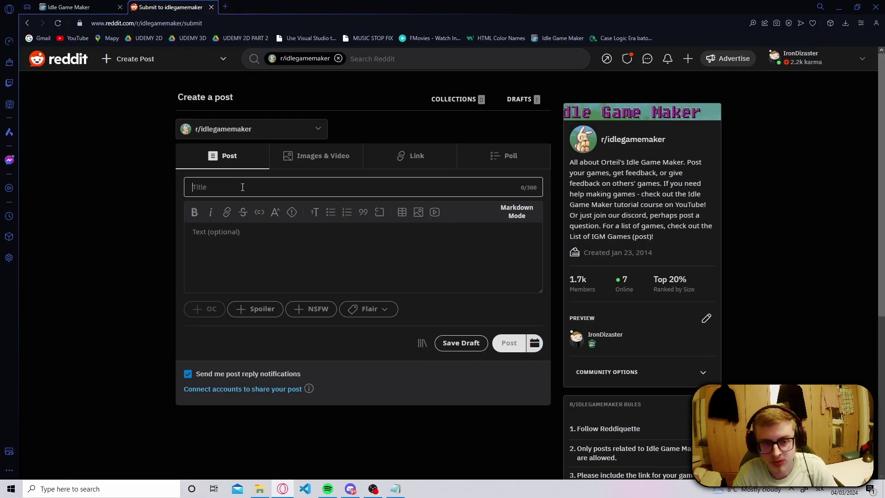
{"action": "type", "text": "Coin Mania"}
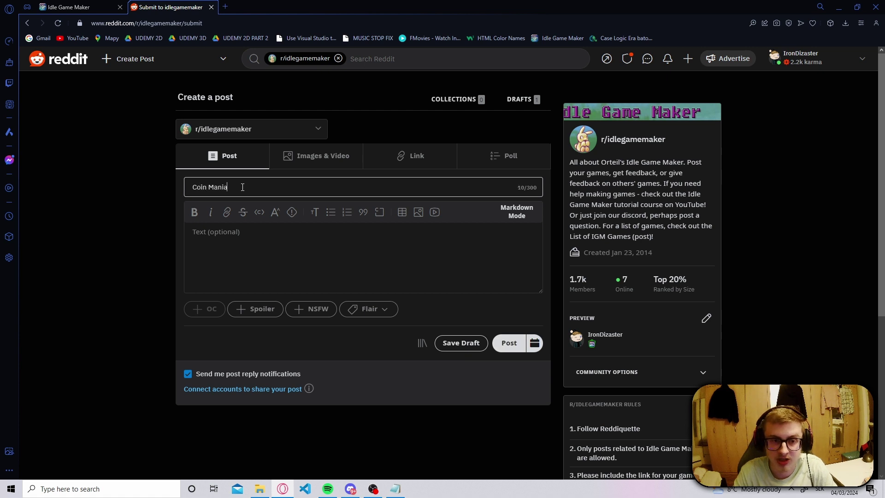
{"action": "type", "text": " Release"}
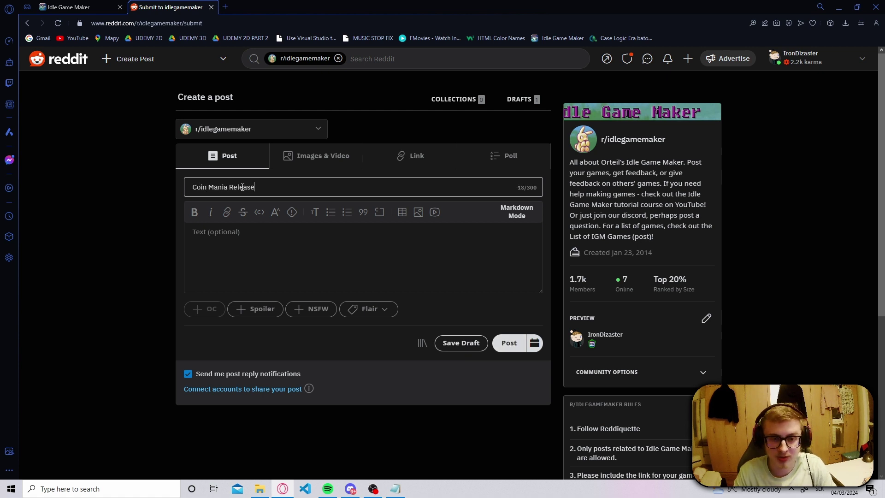
{"action": "type", "text": "!"}
{"action": "left_click", "coordinate": [247, 239]}
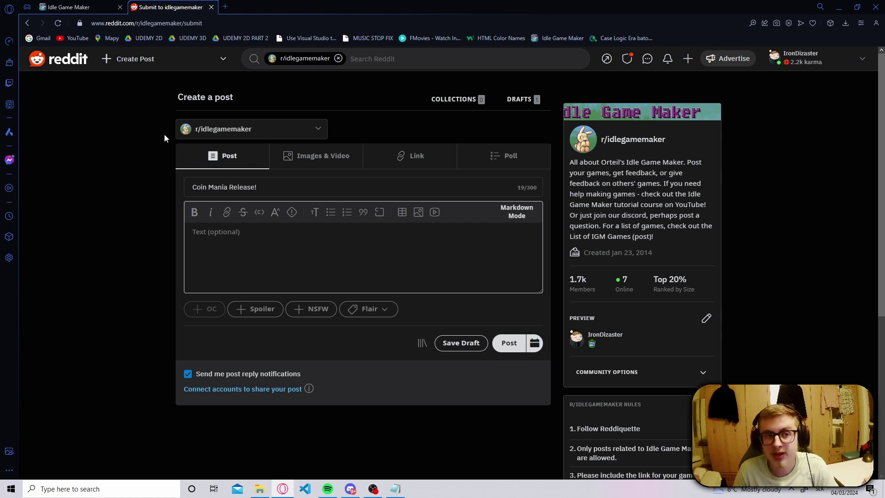
Step: Copy the game's web address from the Idle Game Maker tab and return to the draft
{"action": "left_click", "coordinate": [70, 7]}
{"action": "left_click", "coordinate": [194, 23]}
{"action": "key", "text": "ctrl+c"}
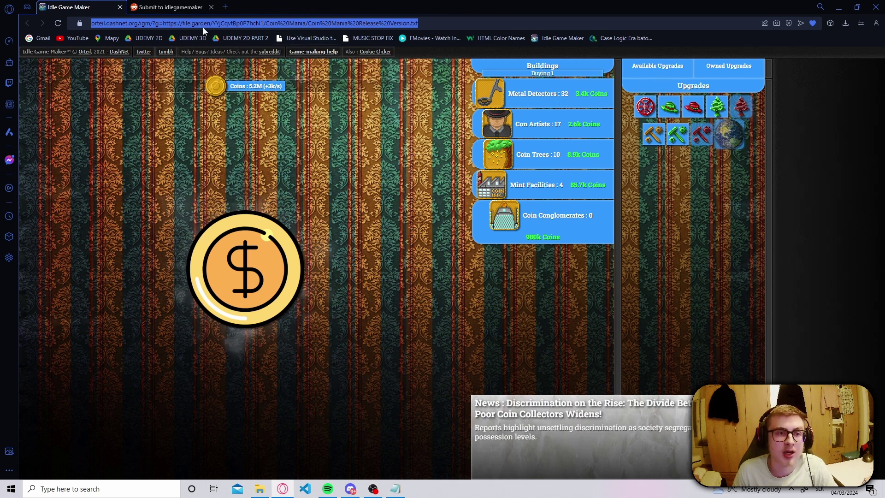
{"action": "left_click", "coordinate": [171, 7]}
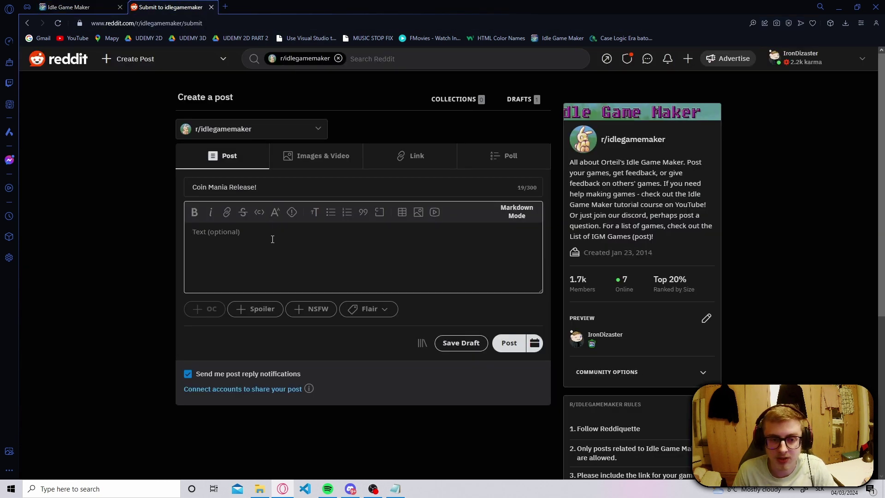
Step: Paste the game link into the body and publish the Coin Mania post to r/idlegamemaker
{"action": "key", "text": "ctrl+v"}
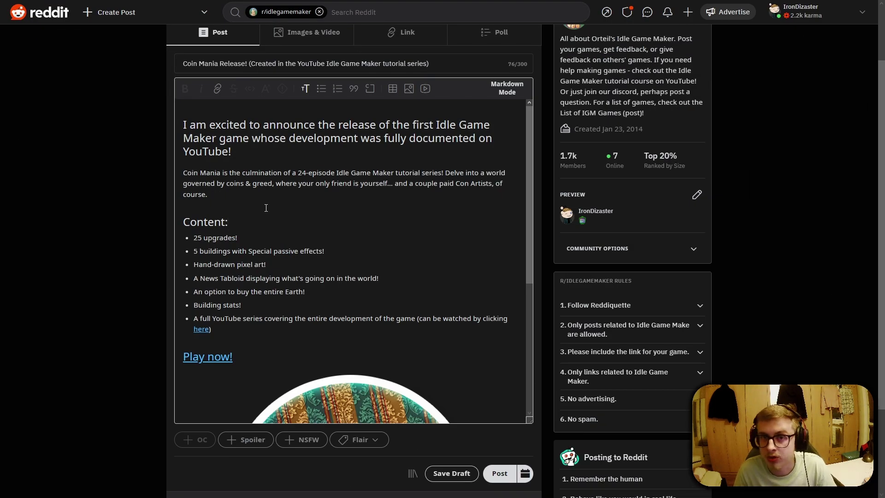
{"action": "scroll", "coordinate": [265, 208], "scroll_direction": "down", "scroll_amount": 5}
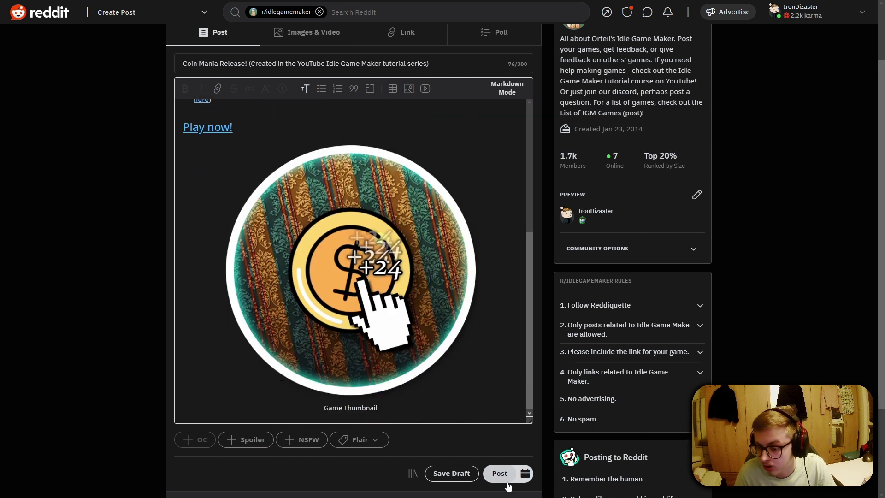
{"action": "left_click", "coordinate": [498, 473]}
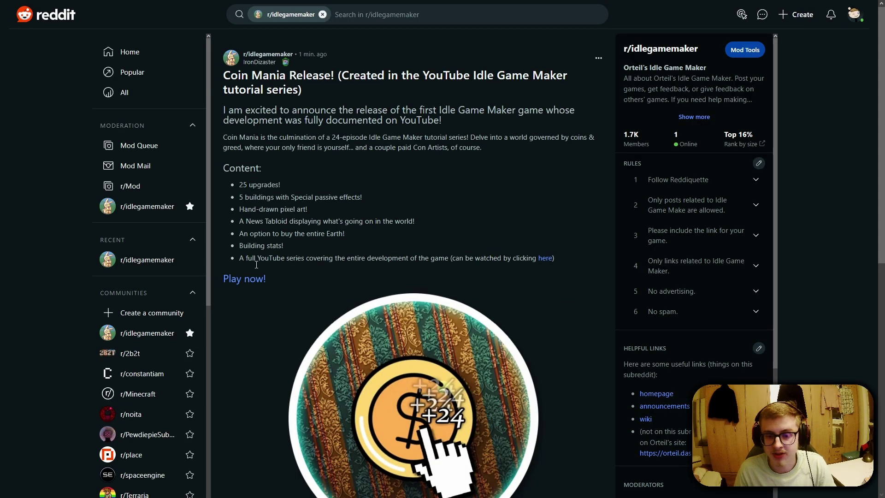
{"action": "scroll", "coordinate": [314, 263], "scroll_direction": "down", "scroll_amount": 3}
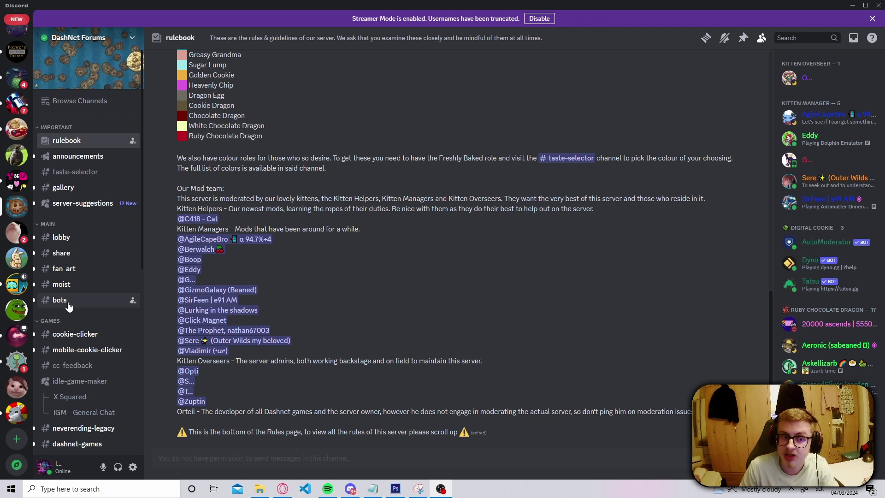
Step: Find the GAMES category in the DashNet Forums channel list and open idle-game-maker
{"action": "scroll", "coordinate": [76, 329], "scroll_direction": "down", "scroll_amount": 5}
{"action": "scroll", "coordinate": [81, 258], "scroll_direction": "up", "scroll_amount": 5}
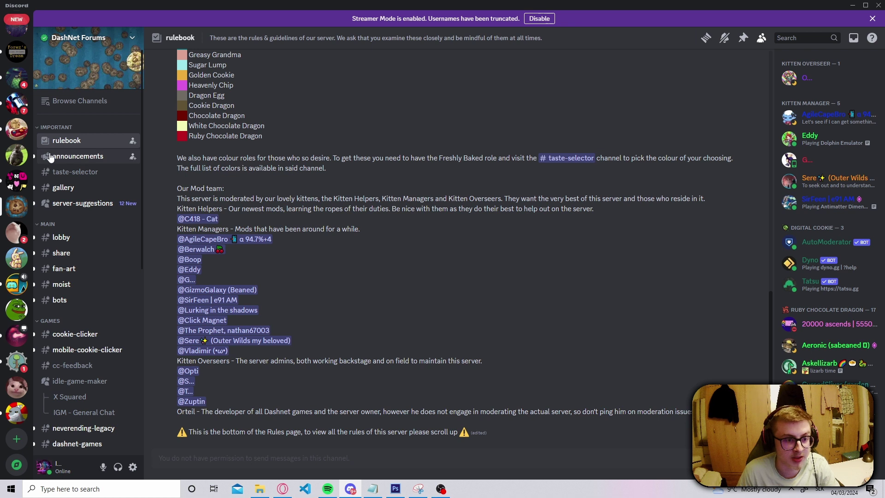
{"action": "scroll", "coordinate": [100, 161], "scroll_direction": "down", "scroll_amount": 5}
{"action": "scroll", "coordinate": [100, 161], "scroll_direction": "up", "scroll_amount": 5}
{"action": "scroll", "coordinate": [69, 294], "scroll_direction": "down", "scroll_amount": 5}
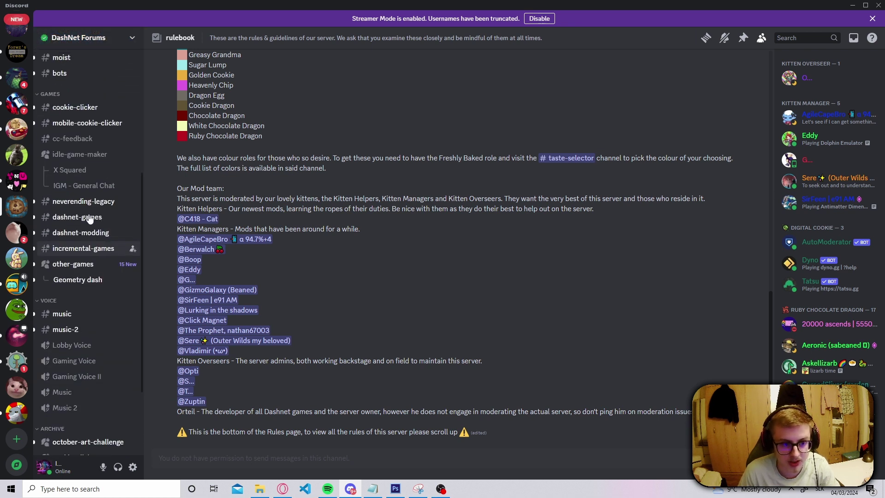
{"action": "scroll", "coordinate": [62, 287], "scroll_direction": "up", "scroll_amount": 2}
{"action": "mouse_move", "coordinate": [67, 233]}
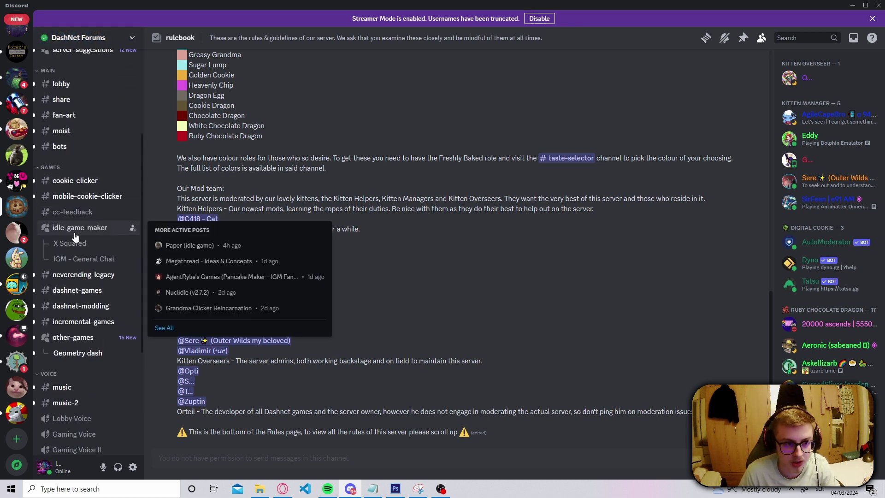
{"action": "left_click", "coordinate": [67, 232]}
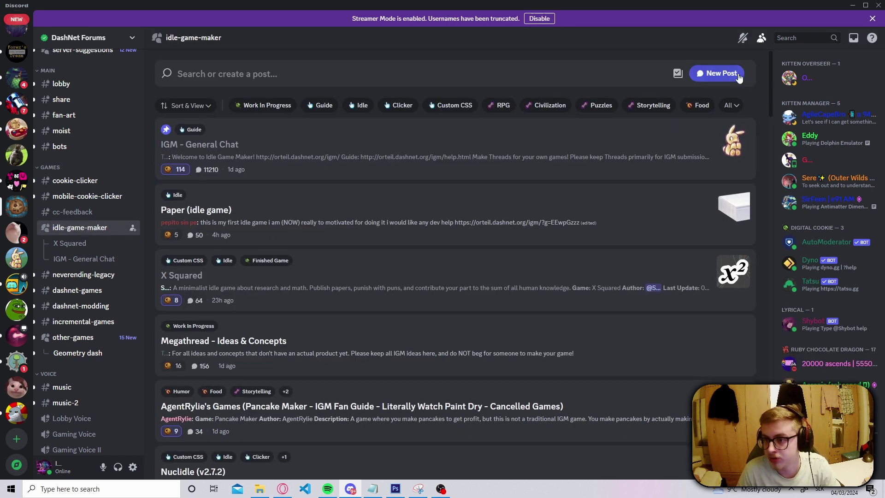
Step: Start a new forum post titled 'Coin Mania', leaving the message body empty
{"action": "left_click", "coordinate": [716, 73]}
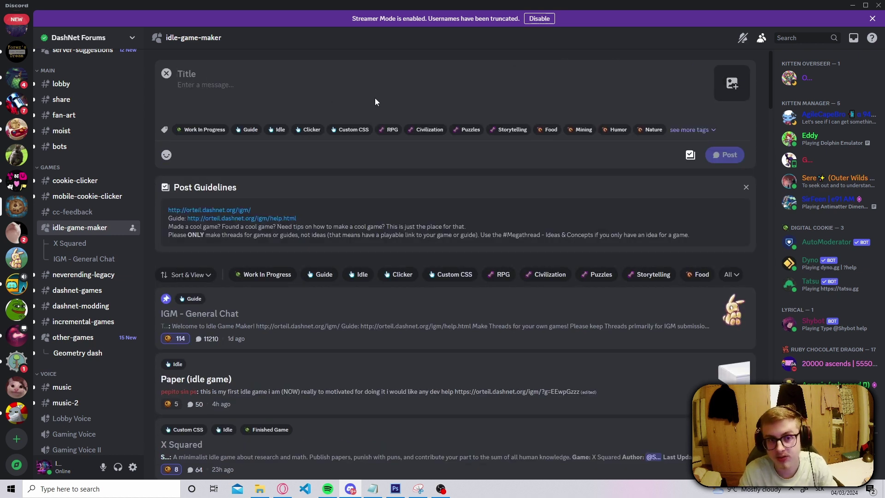
{"action": "type", "text": "Coin Mania"}
{"action": "left_click_drag", "start_coordinate": [228, 64], "coordinate": [155, 76]}
{"action": "left_click", "coordinate": [225, 64]}
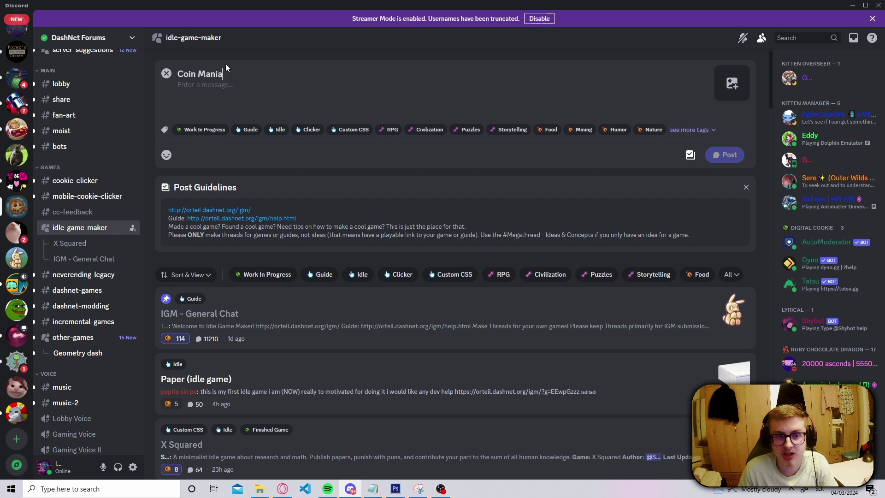
{"action": "left_click", "coordinate": [214, 88]}
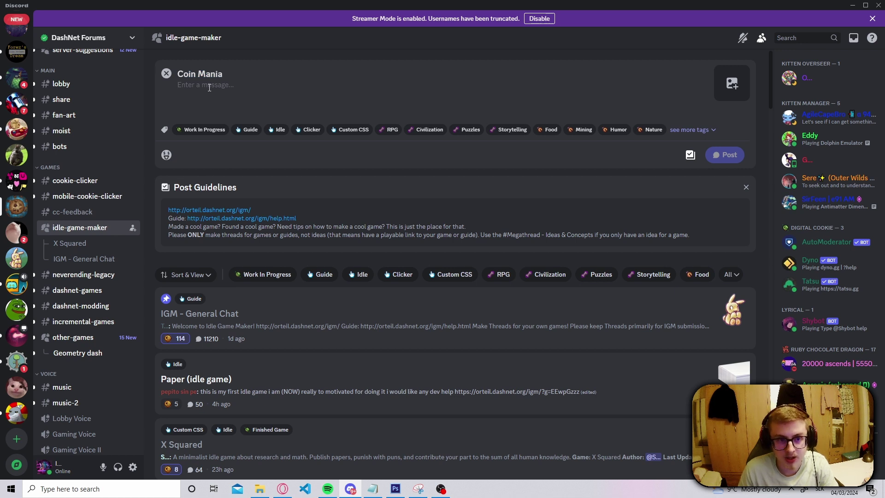
{"action": "type", "text": "coin mania"}
{"action": "key", "text": "ctrl+a"}
{"action": "key", "text": "BackSpace"}
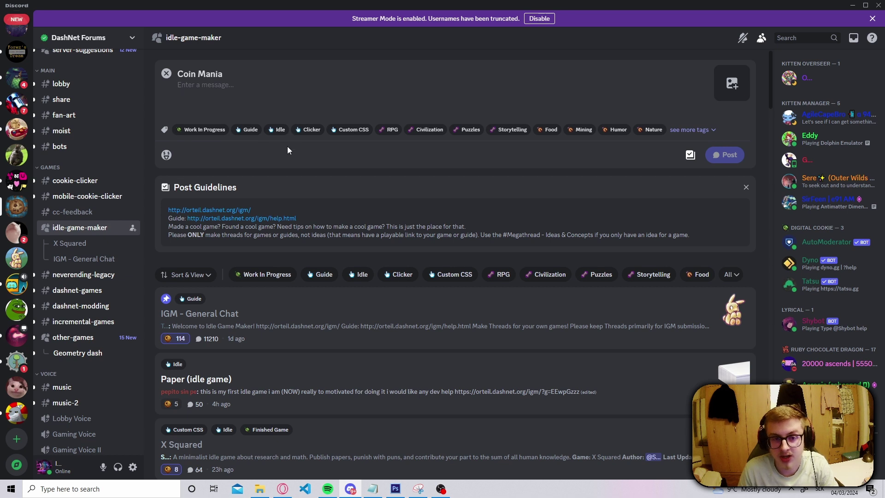
Step: Tag the post Clicker and look through the full list of available tags
{"action": "left_click", "coordinate": [310, 131]}
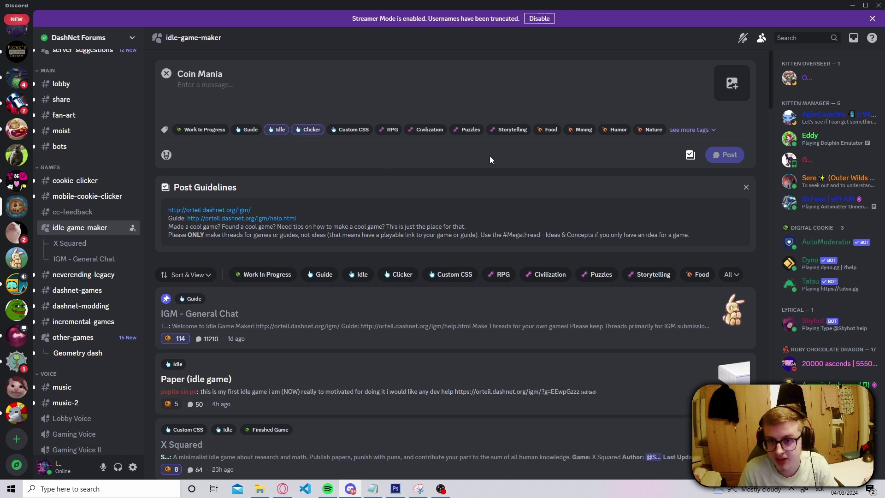
{"action": "left_click", "coordinate": [691, 130]}
{"action": "scroll", "coordinate": [687, 217], "scroll_direction": "down", "scroll_amount": 5}
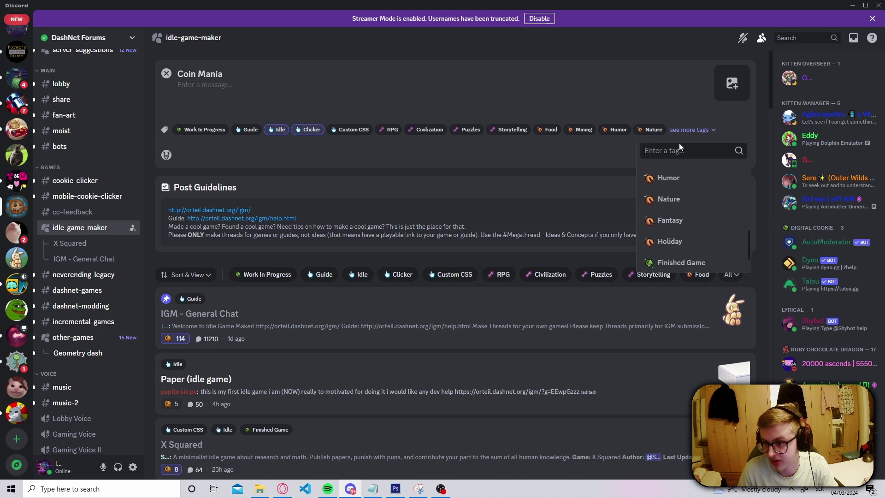
{"action": "left_click", "coordinate": [359, 93]}
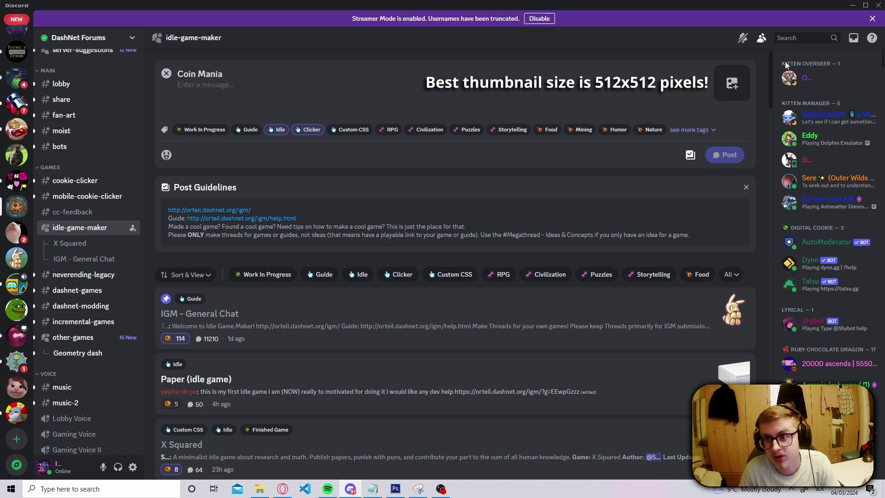
Step: Attach the coin thumbnail image and paste the game description and Game Link into the message
{"action": "left_click", "coordinate": [733, 84]}
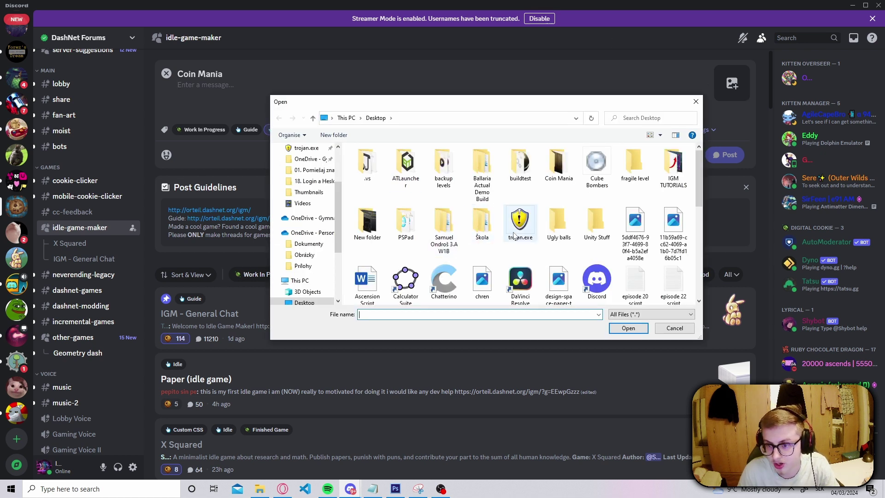
{"action": "double_click", "coordinate": [673, 221]}
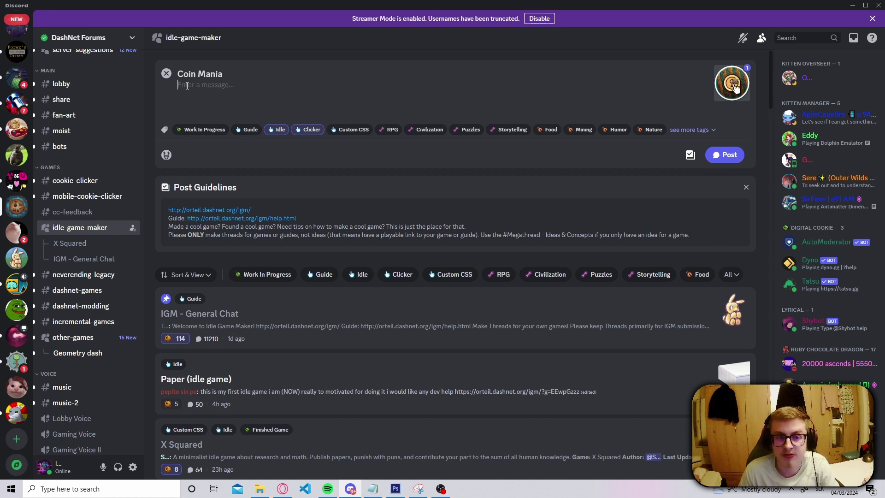
{"action": "left_click", "coordinate": [200, 95]}
{"action": "type", "text": "Coin Mania is the culmination of a 24-episode Idle Game Maker tutorial series! Delve into a world governed by coins & greed, where your only friend is yourself... and a couple of paid Con Artists, of course!  ***Content:*** 25 upgrades! 5 buildings with Special passive effects! Hand-drawn pixel art! A News Tabloid displaying what's going on in the world! An option to buy the entire Earth! Building stats! A full youtube series covering the entire development of the game ***Game Link:*** https://orteil.dashnet.org/igm/?g=https://file.garden/YYjCqvtBp0P7hcN1/Coin%20Mania/Coin%20Mania%20Release%20Version.txt:coin:"}
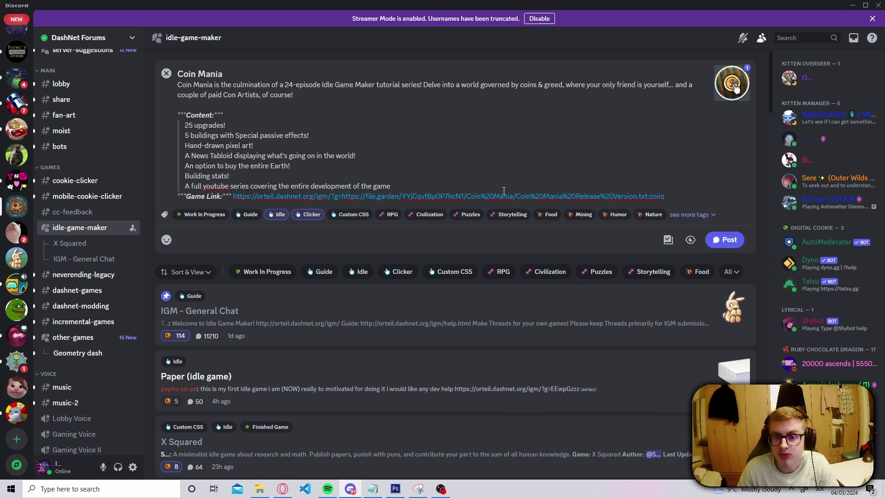
{"action": "left_click_drag", "start_coordinate": [679, 199], "coordinate": [230, 197]}
{"action": "left_click", "coordinate": [623, 150]}
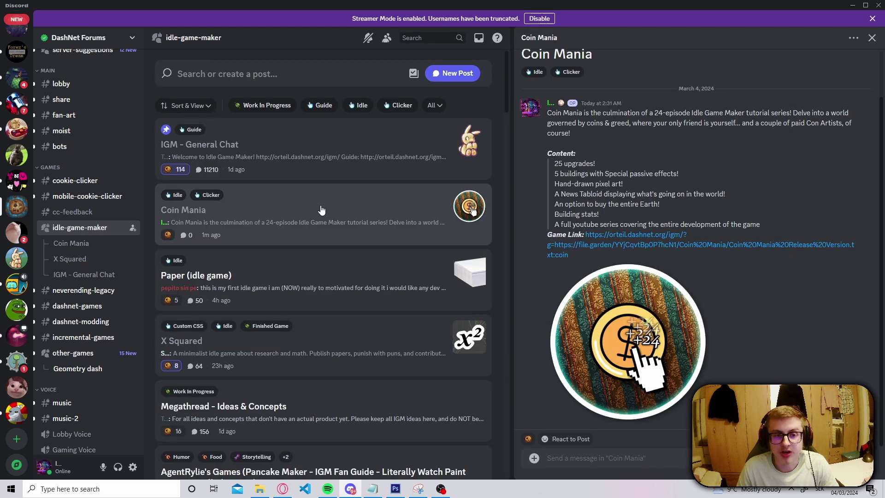
Step: Scroll the idle-game-maker forum list to check the new Coin Mania thread
{"action": "scroll", "coordinate": [368, 180], "scroll_direction": "down", "scroll_amount": 8}
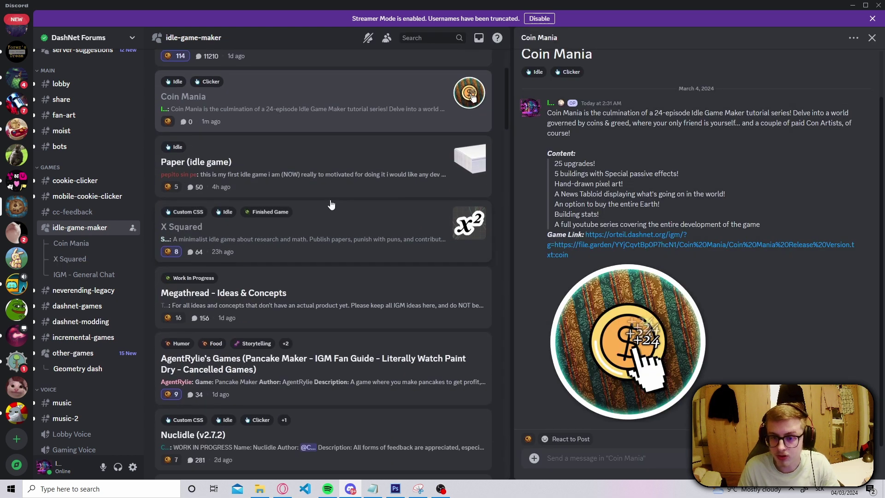
{"action": "scroll", "coordinate": [383, 255], "scroll_direction": "up", "scroll_amount": 8}
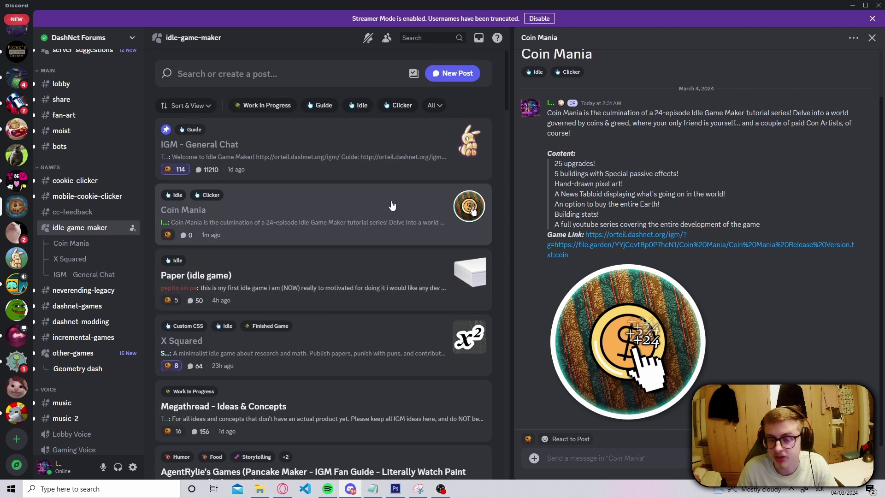